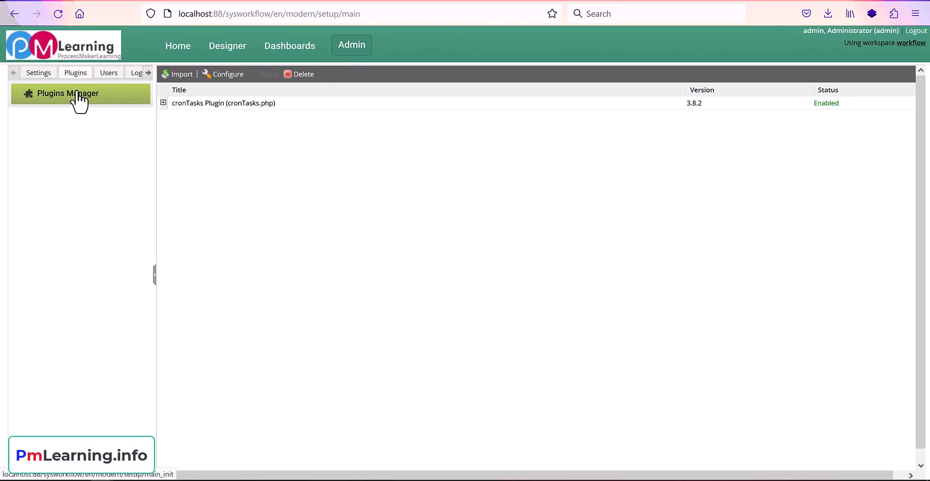
Step: Select the cronTasks plugin in the plugins list, and open the permissions of the PROCESSMAKER_ADMIN role
left_click(234, 106)
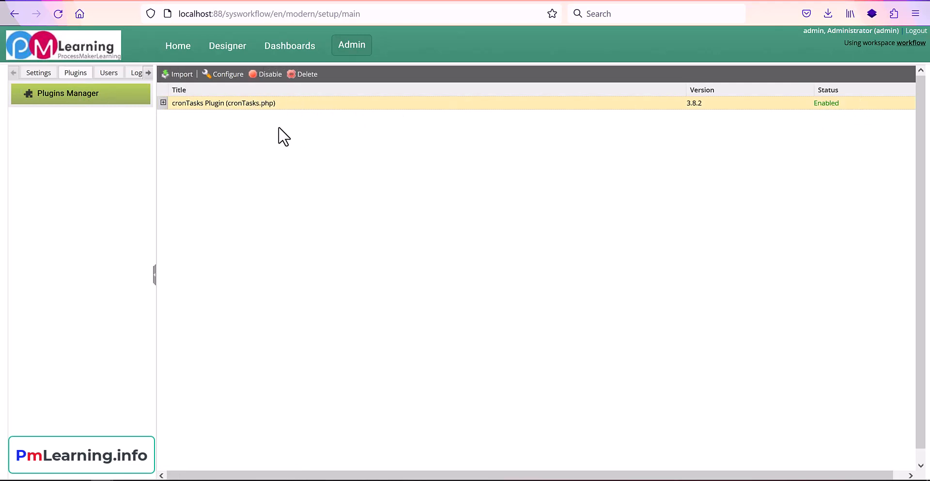
left_click(112, 74)
left_click(51, 146)
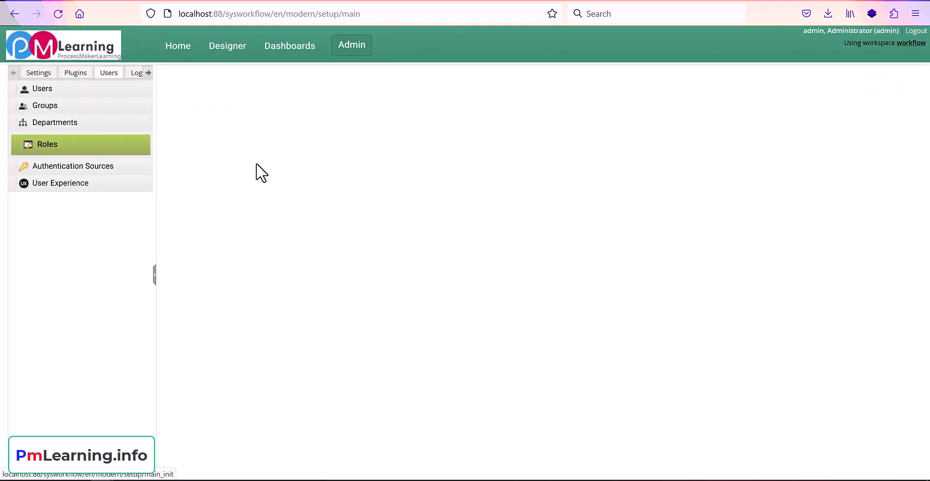
left_click(211, 121)
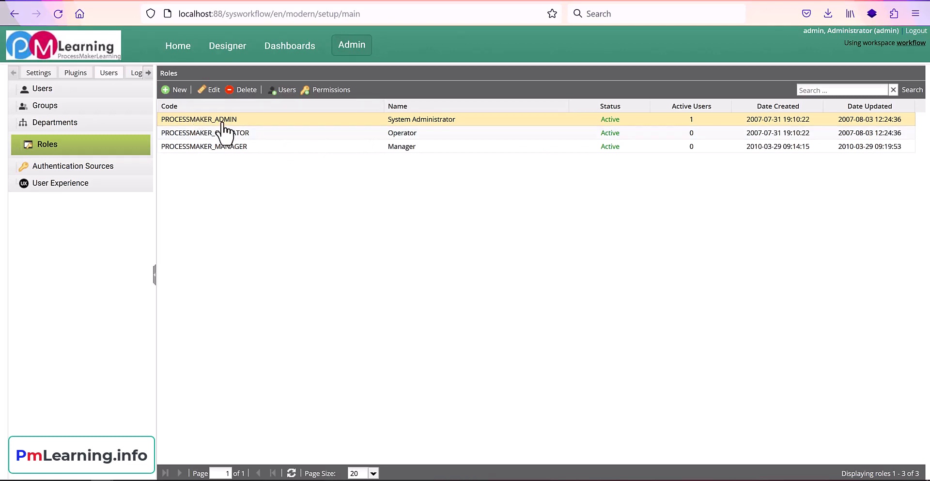
left_click(61, 147)
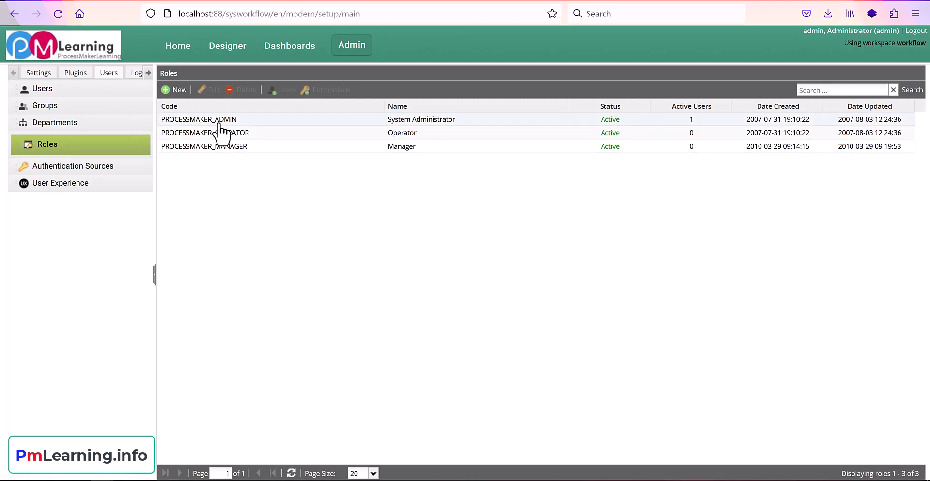
left_click(221, 120)
left_click(332, 89)
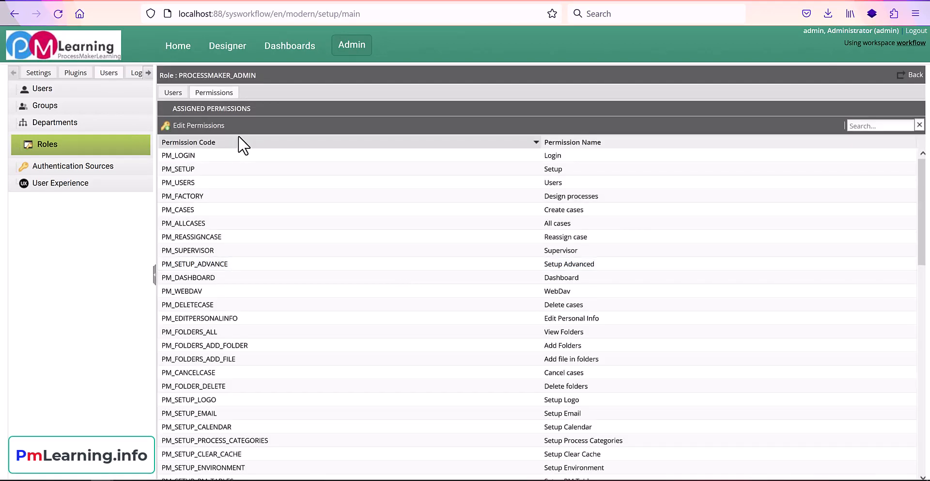
Step: Open the role's permissions for editing and search the assigned ones for "cron" to locate PM_CRONTASKS_ADMIN
left_click(204, 129)
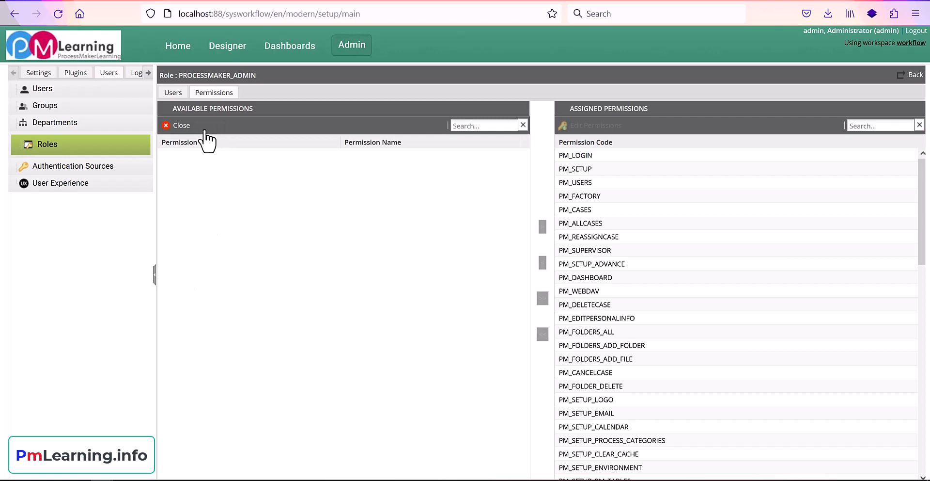
left_click(892, 126)
type("cron")
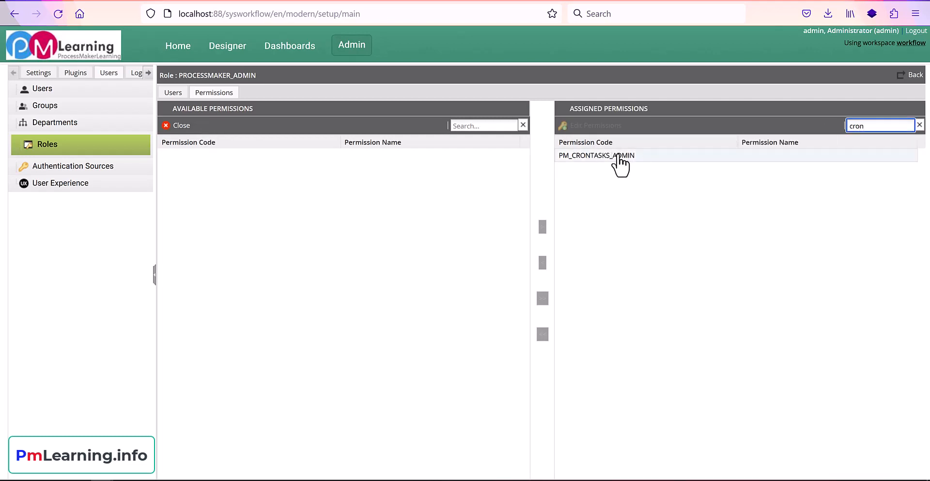
left_click(608, 154)
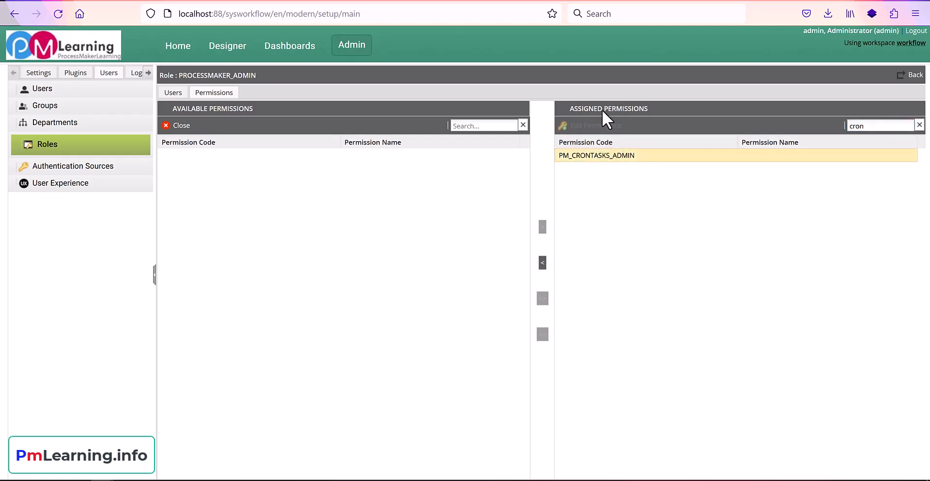
Step: Review the user assignment rules of Task 1 and Task 2 in the test3 process diagram
left_click(228, 46)
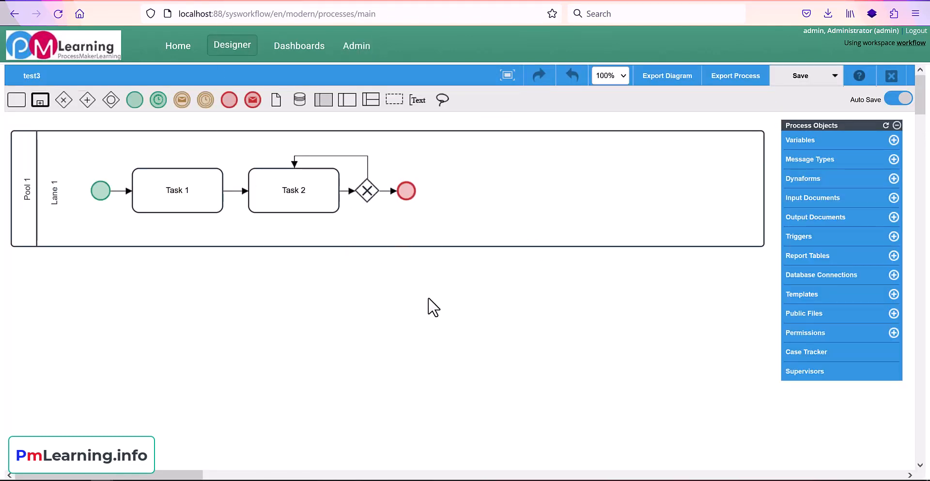
left_click(192, 191)
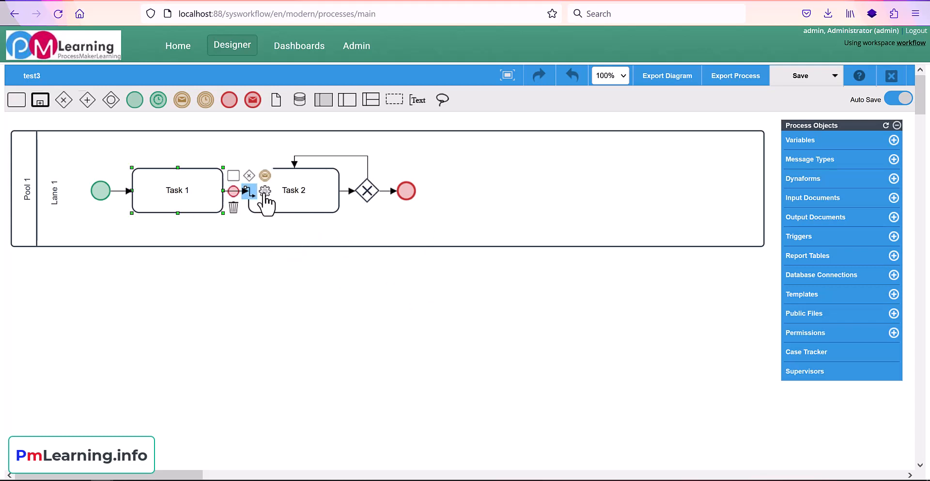
left_click(313, 201)
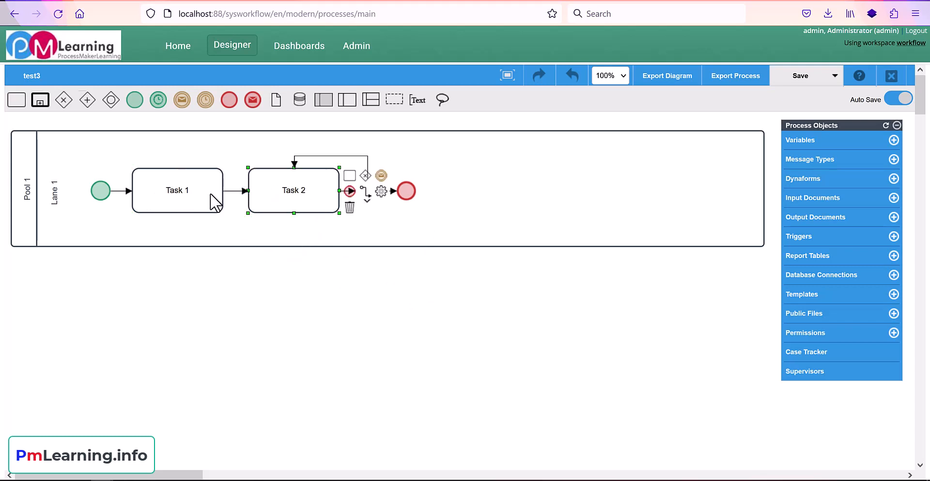
right_click(168, 190)
left_click(196, 259)
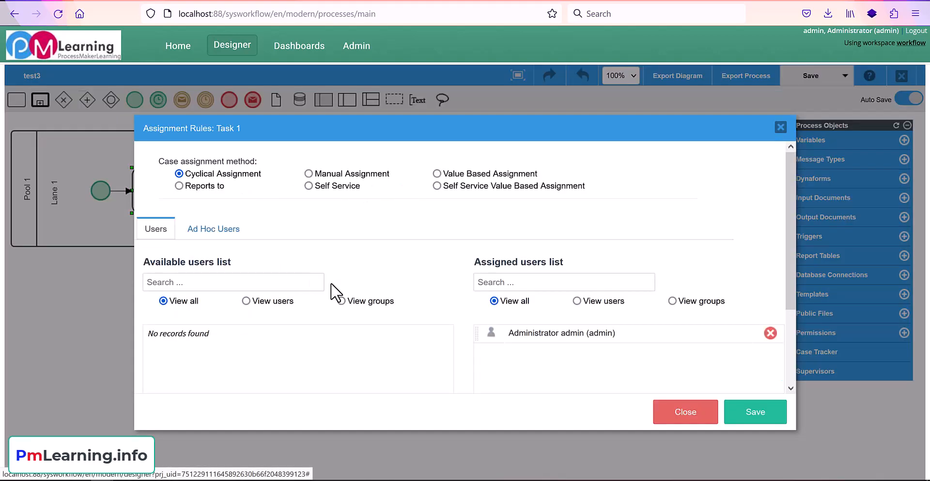
left_click(685, 411)
right_click(284, 197)
left_click(685, 410)
Step: Set Task 2's timing control to a duration of 1 minute with days counted by Work Days, and save the properties
right_click(281, 192)
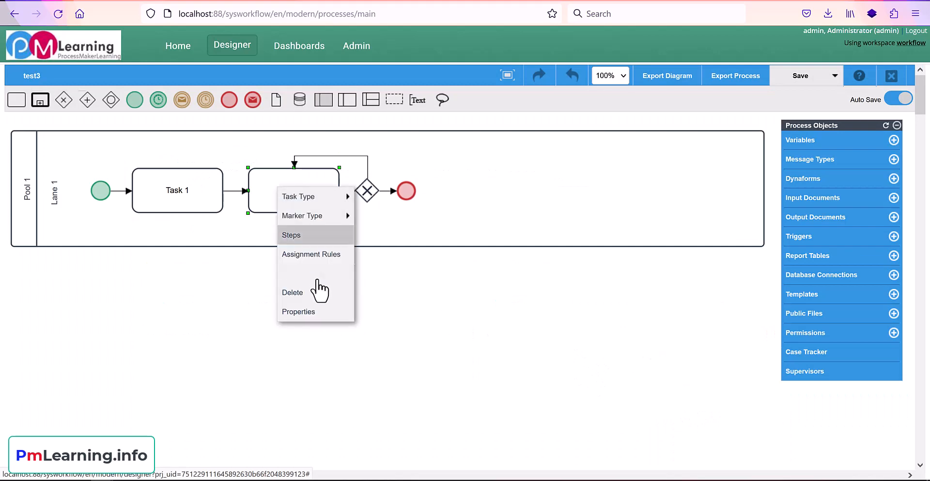
left_click(308, 314)
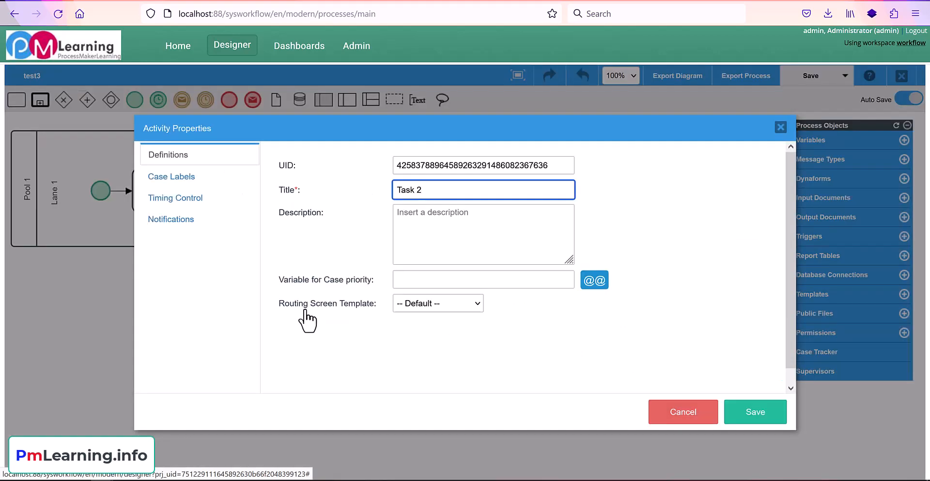
left_click(173, 199)
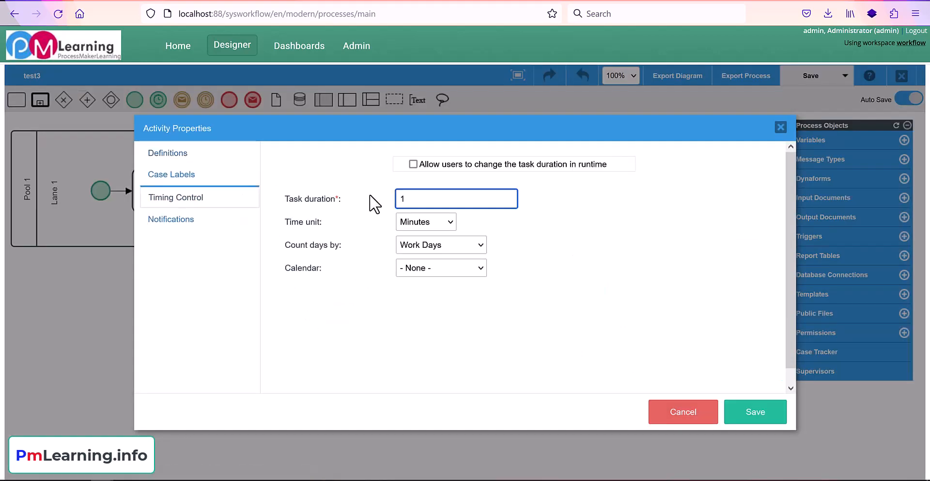
left_click_drag(417, 201, 338, 201)
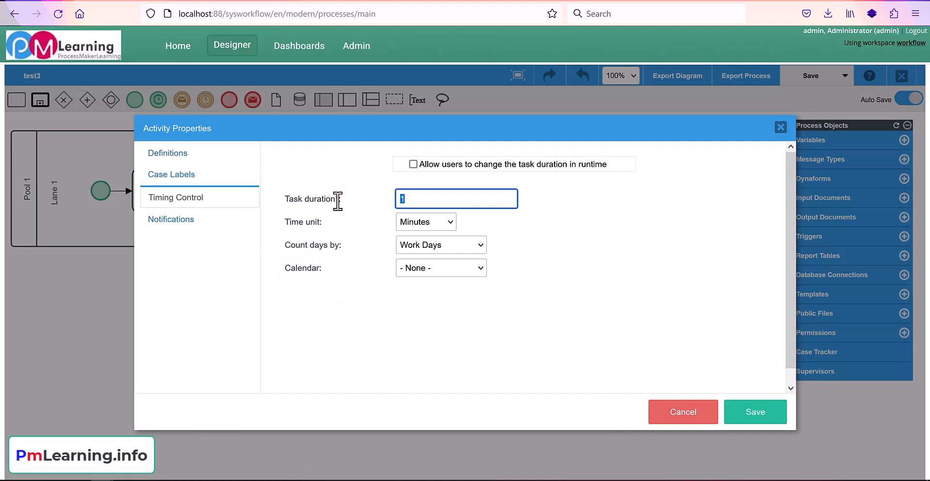
left_click(424, 222)
left_click(418, 274)
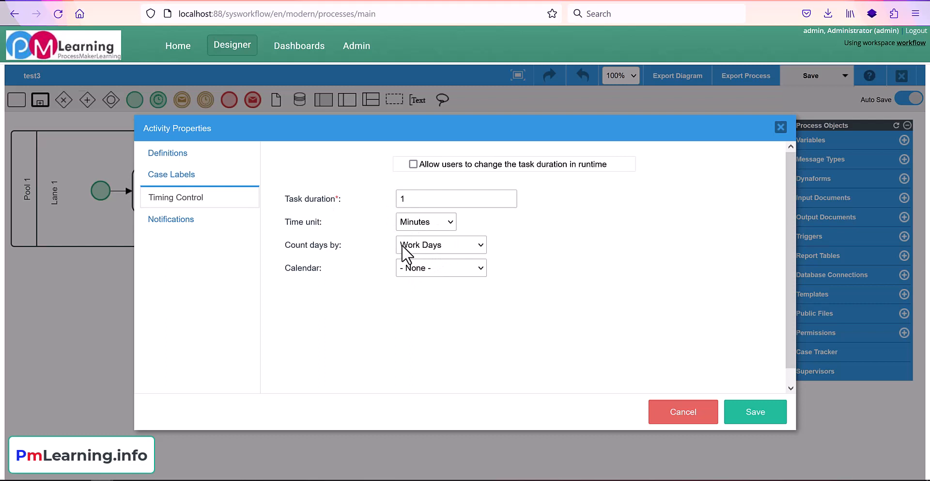
left_click(416, 250)
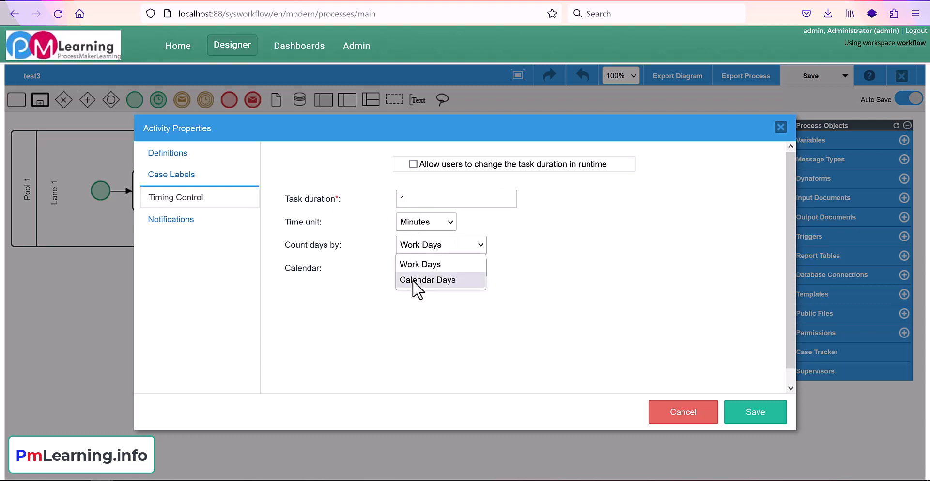
left_click(425, 265)
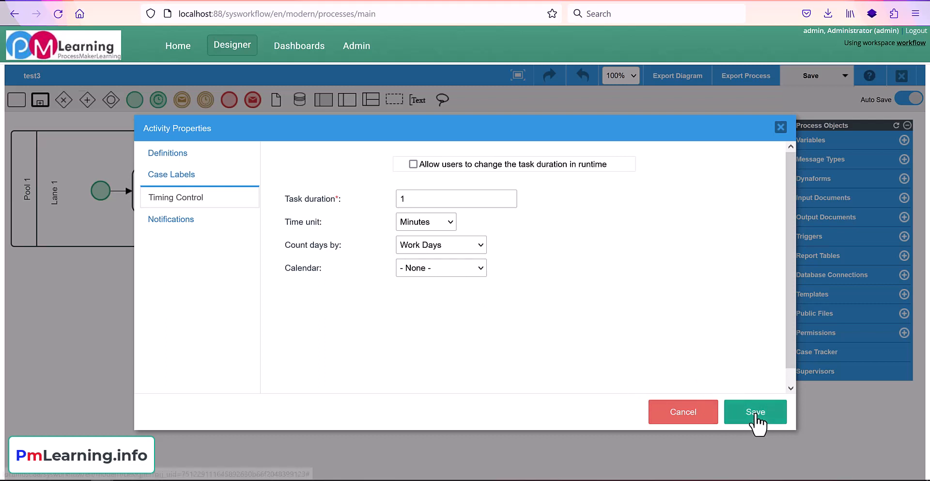
left_click(755, 412)
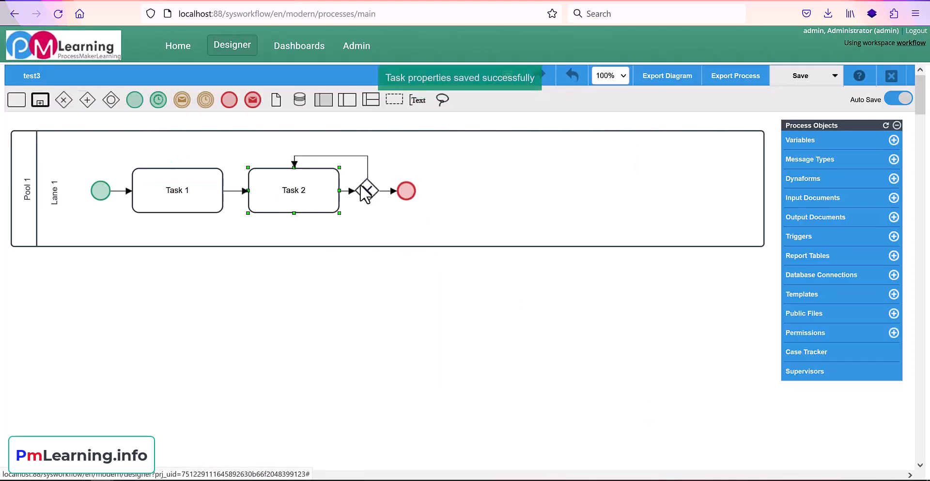
Step: Review the exclusive gateway's routing conditions for End Event and Task 2, and save the routing rules
right_click(366, 193)
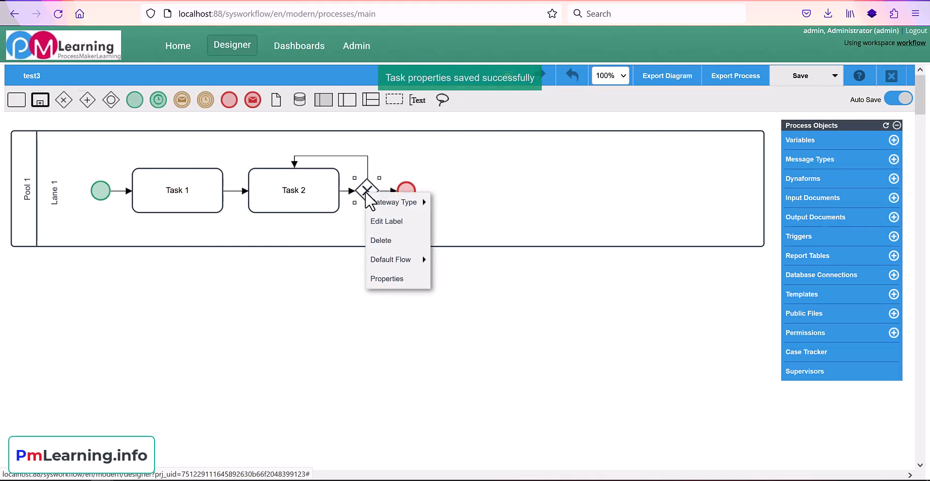
left_click(382, 279)
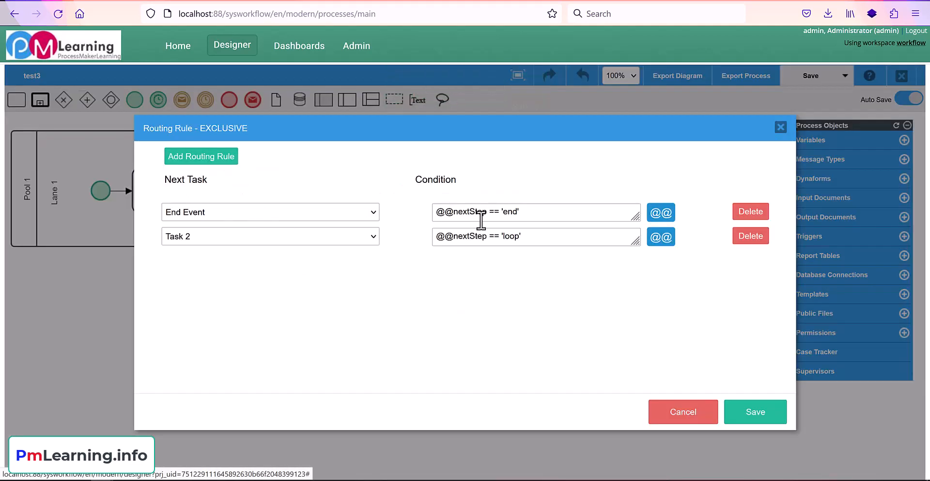
left_click_drag(485, 213, 436, 213)
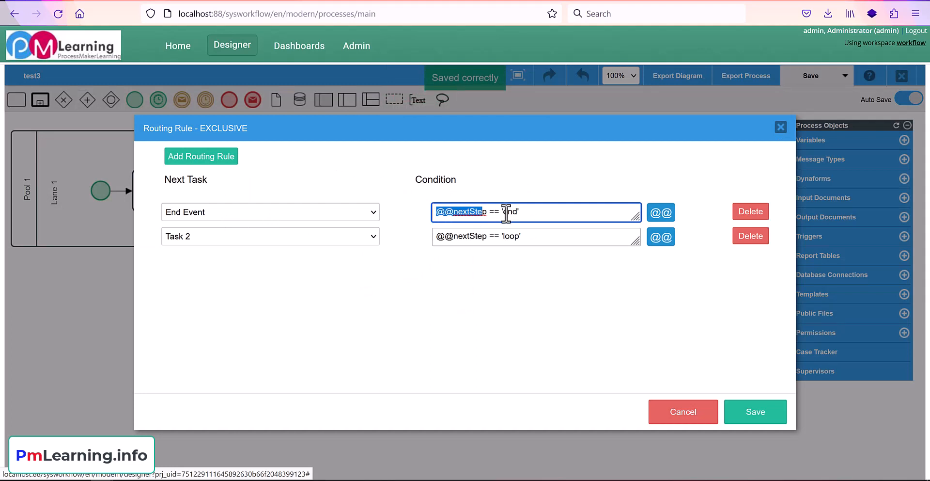
left_click(506, 213)
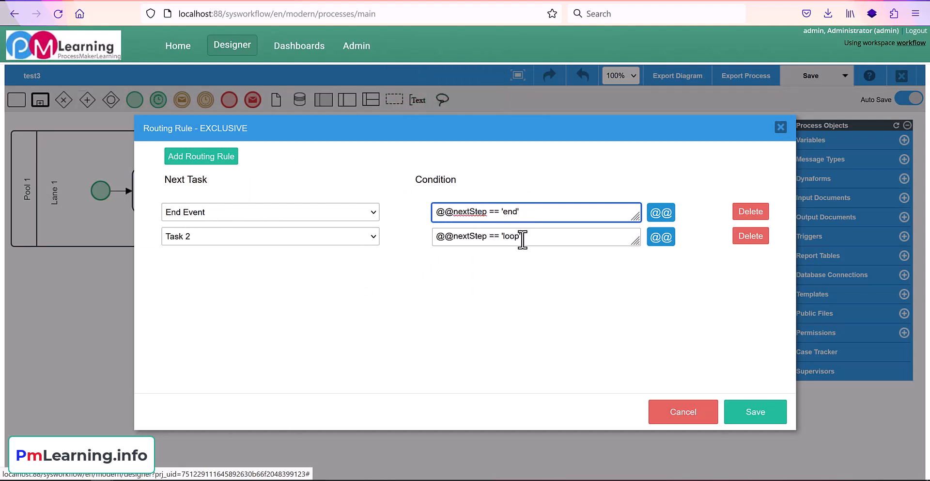
left_click_drag(522, 238, 433, 236)
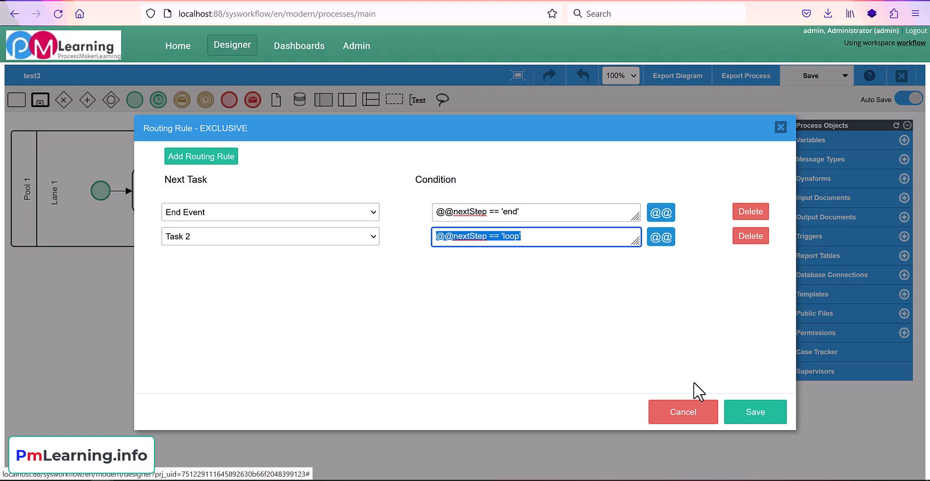
left_click(750, 425)
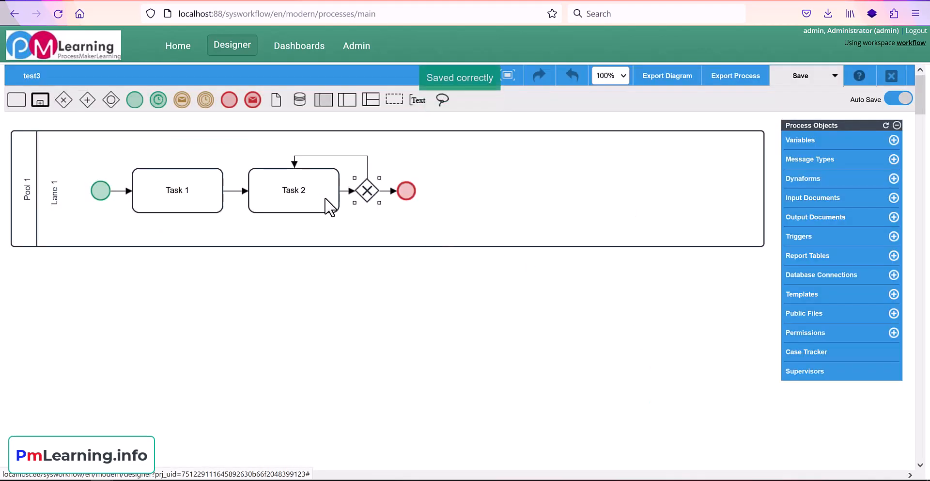
left_click(523, 143)
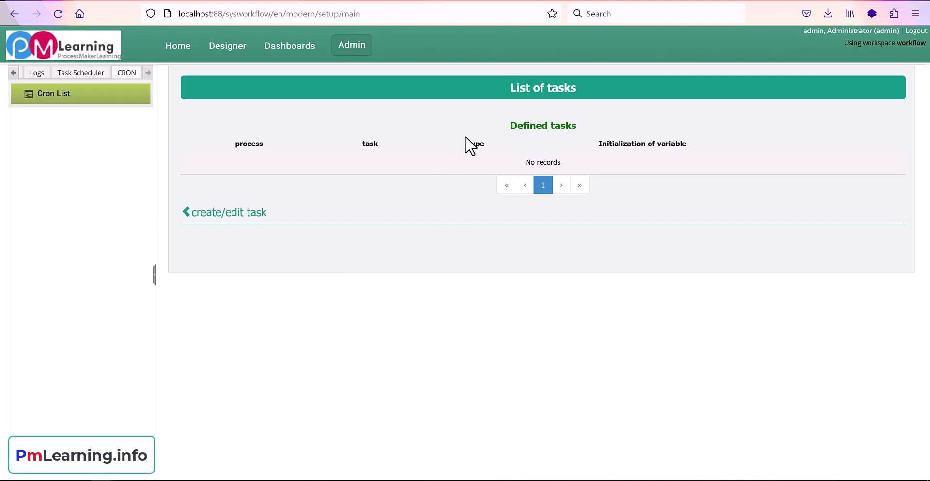
Step: Start a new task definition in the Cron List for process test3 and its task Task 2
triple_click(579, 131)
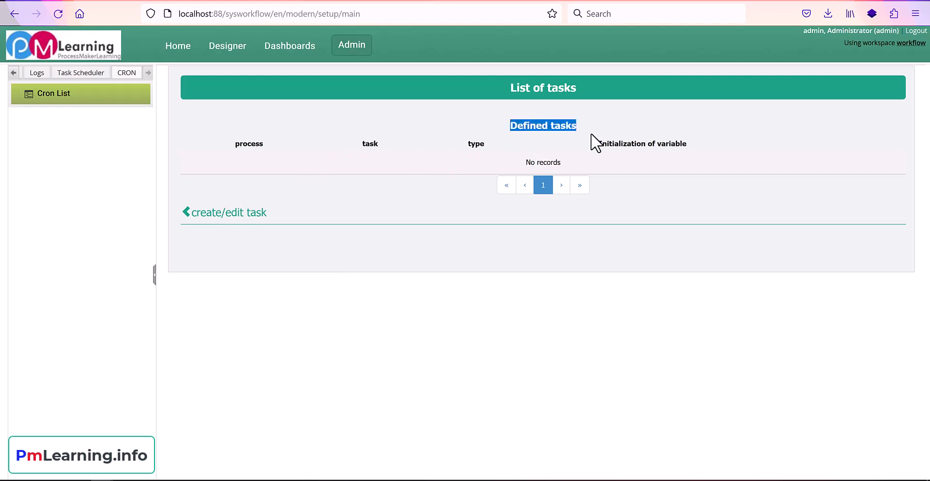
left_click(184, 214)
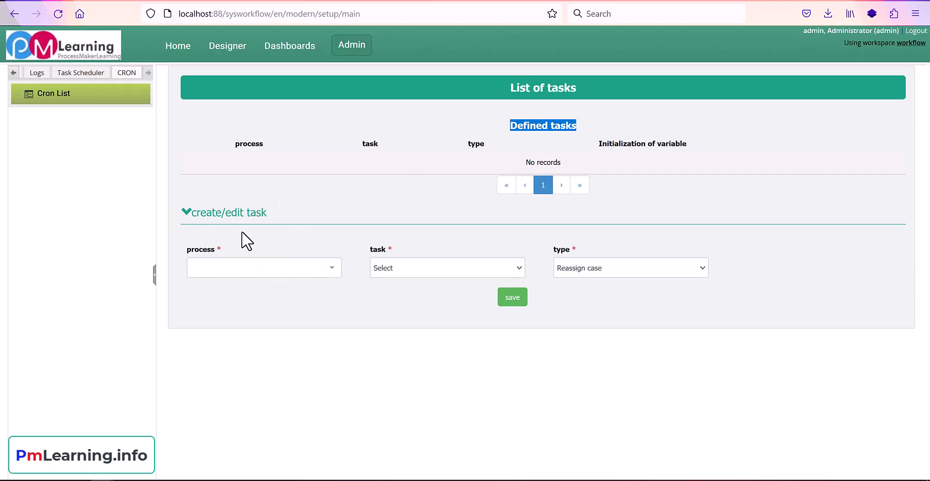
left_click(324, 268)
left_click(245, 387)
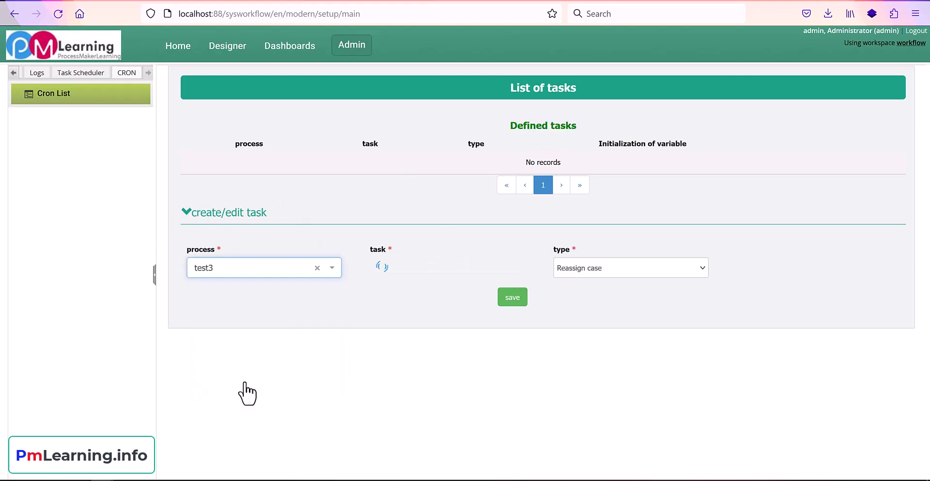
left_click(426, 269)
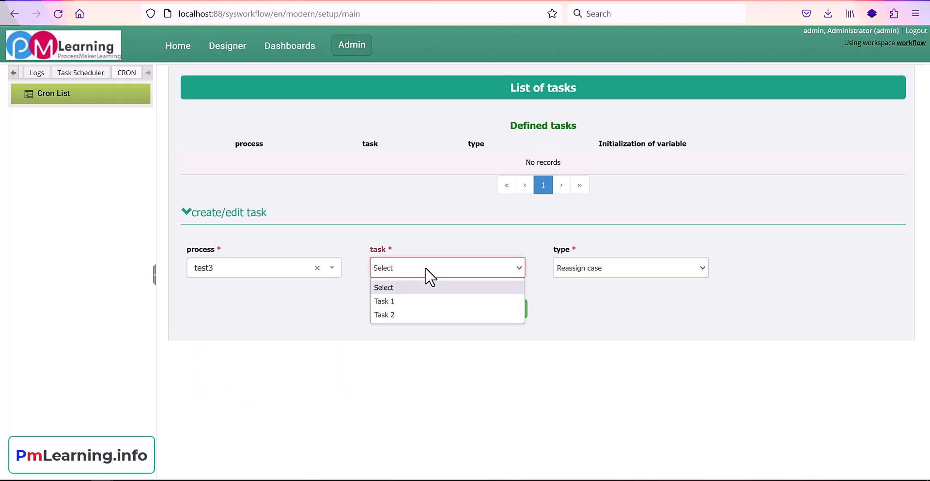
left_click(394, 315)
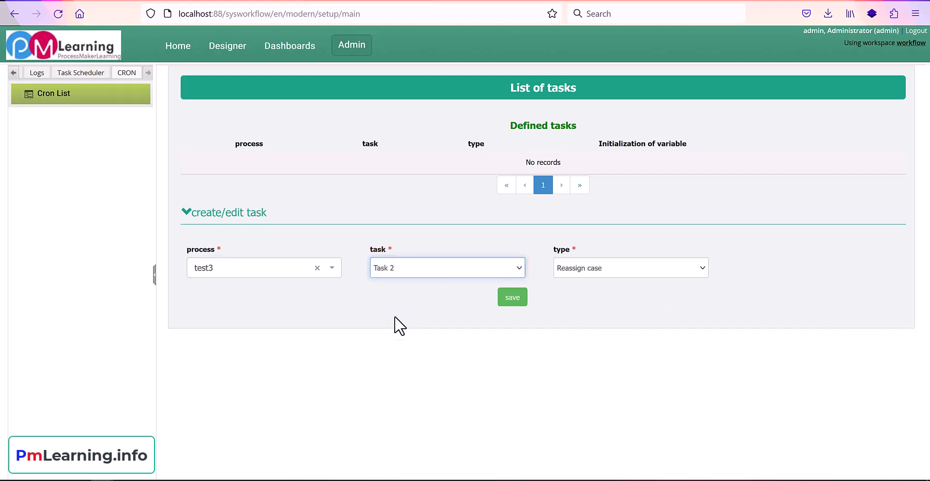
Step: Check the Reassign case type for the cron task, and set its type to Route case
left_click(623, 275)
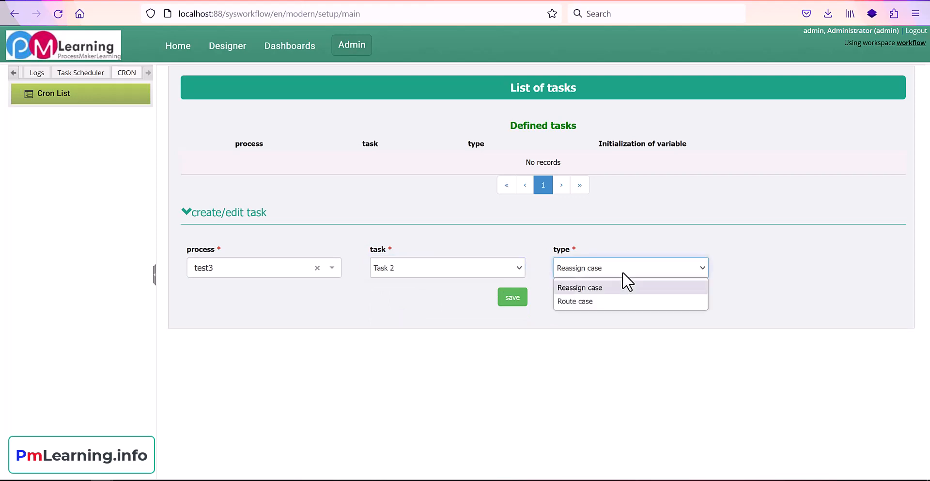
left_click(595, 288)
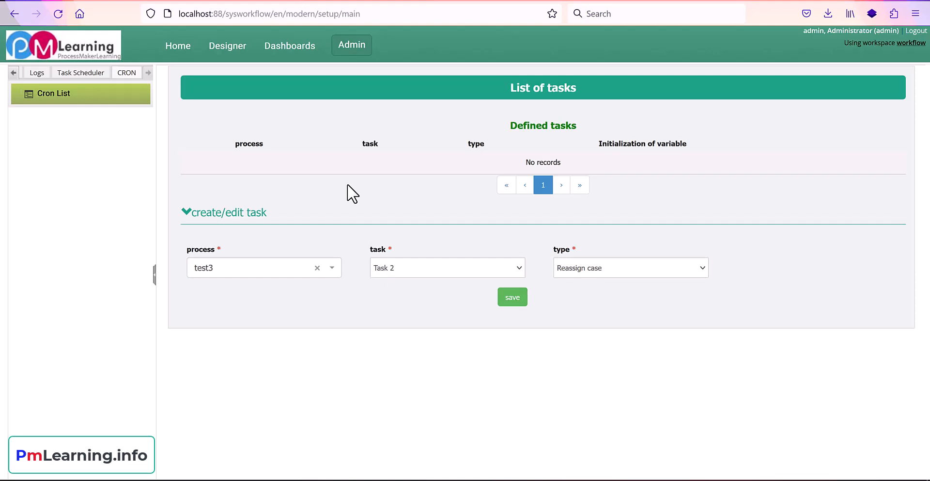
left_click(622, 268)
left_click(594, 304)
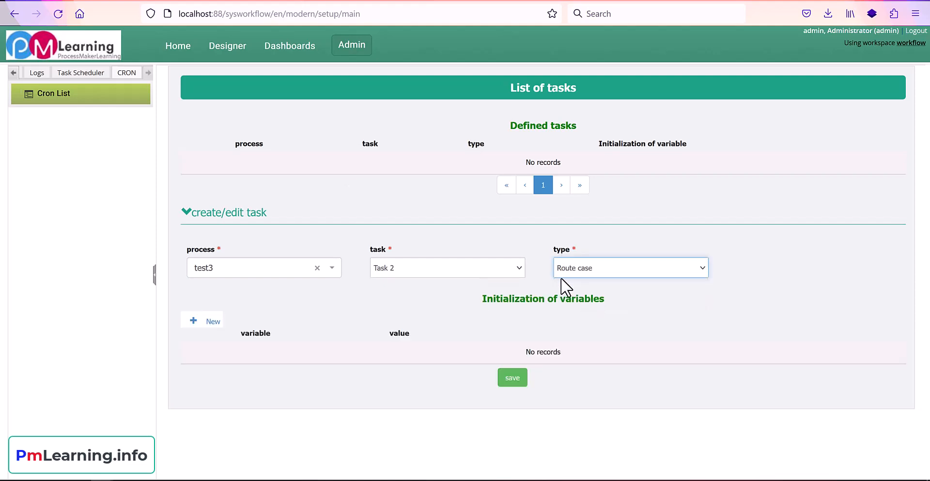
Step: Add an initialization variable nextStep with the value loop to the cron task, and save the task
left_click(201, 322)
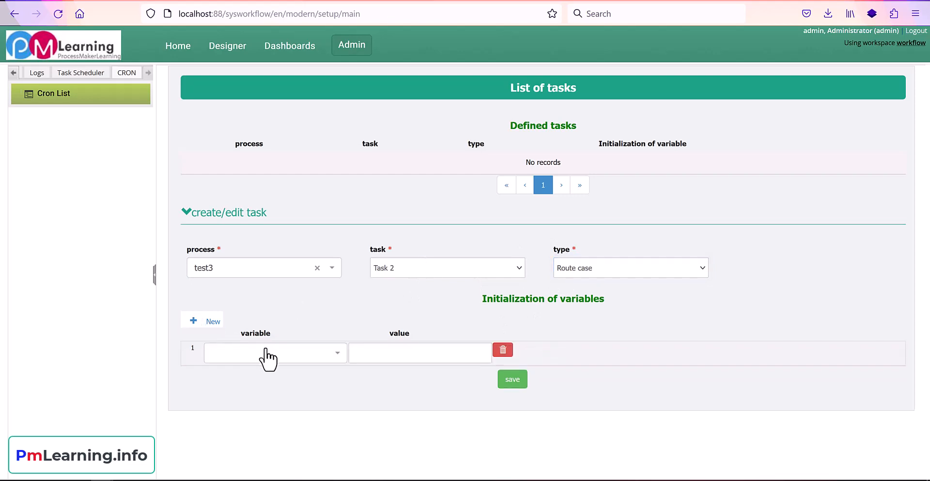
left_click(287, 359)
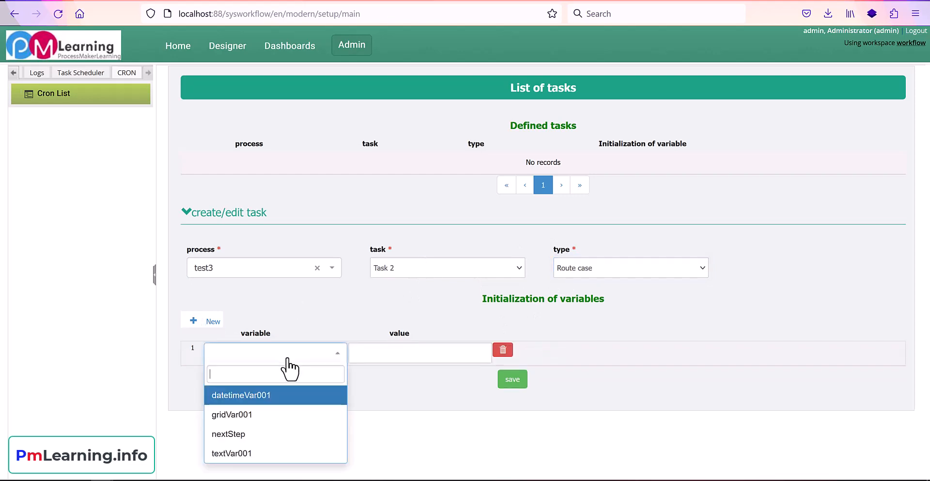
left_click(242, 434)
left_click(417, 353)
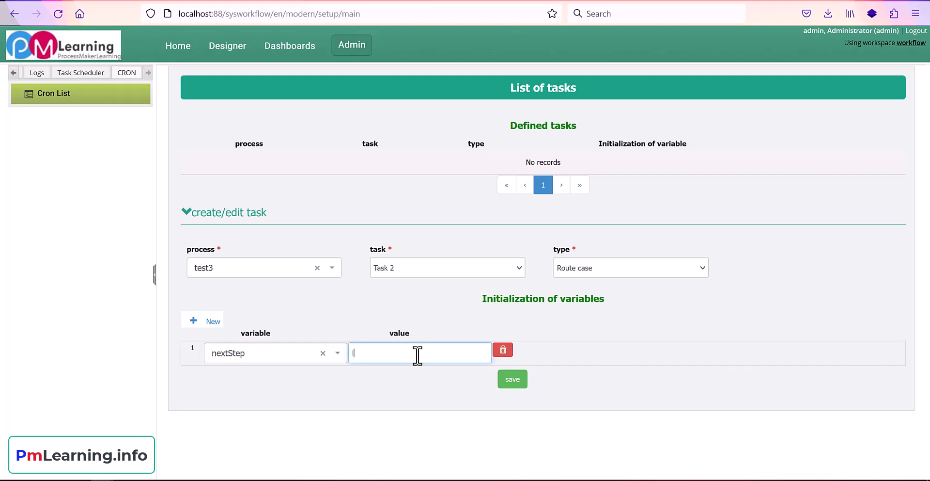
type("loop")
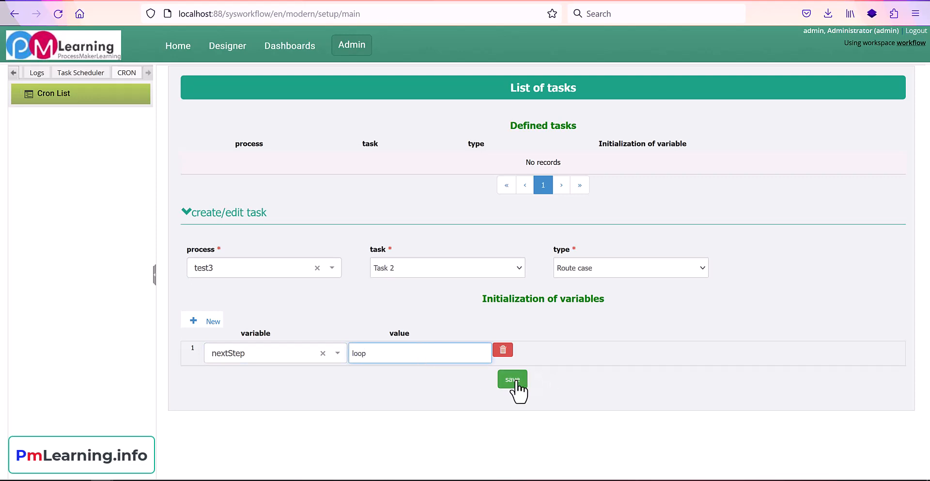
left_click(513, 379)
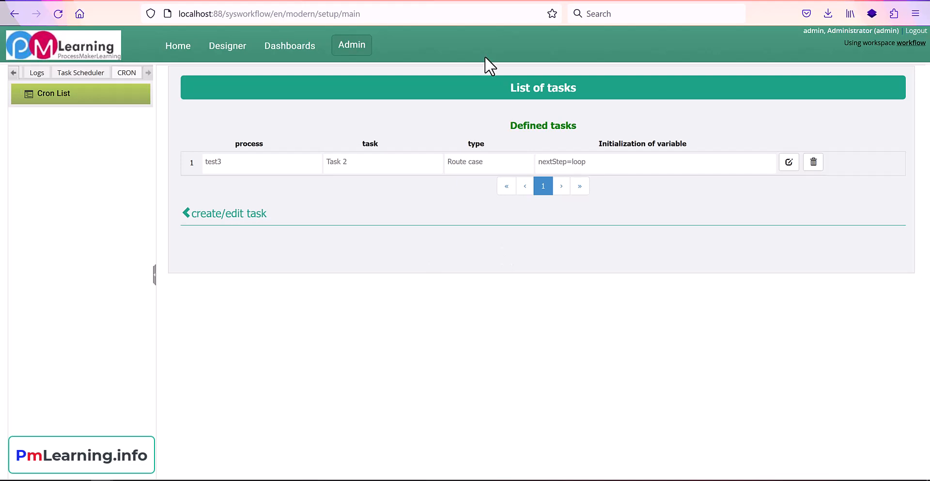
Step: Start a new test3 case with the text "Auto routing test" and next step end, and submit it on to Task 2
left_click(479, 0)
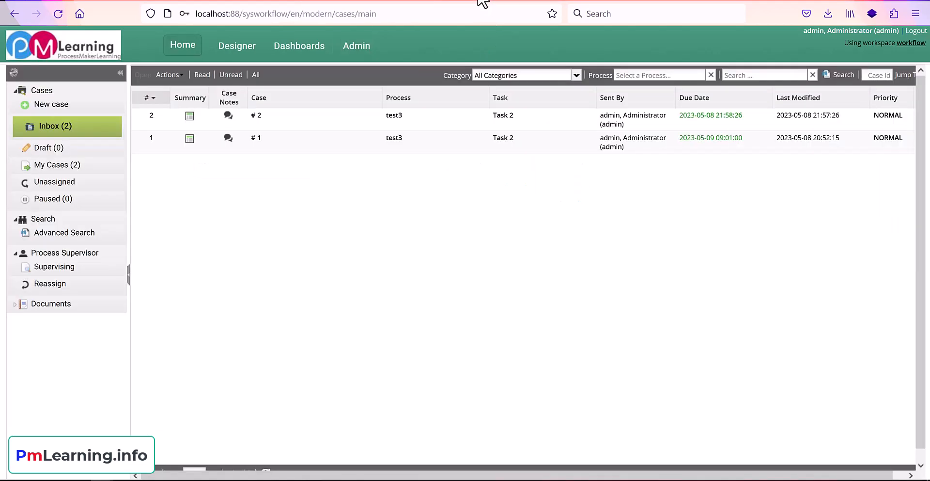
left_click(39, 107)
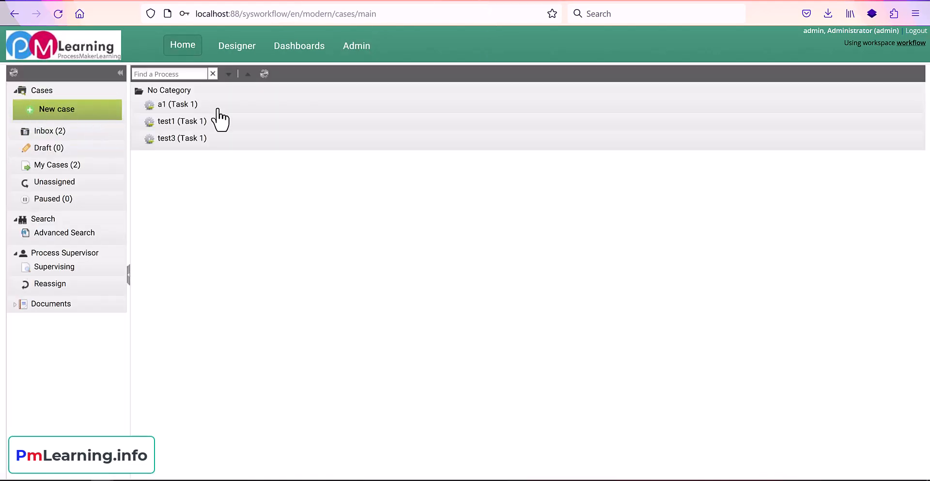
double_click(179, 141)
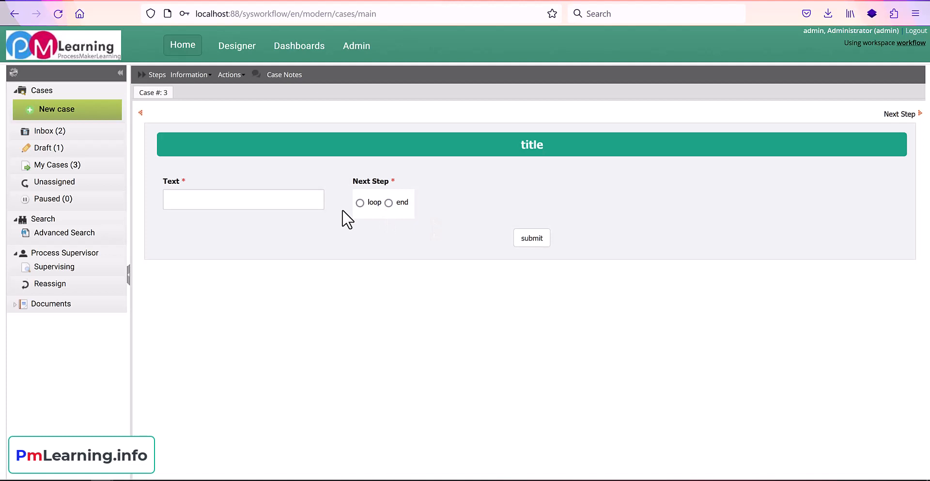
left_click(257, 207)
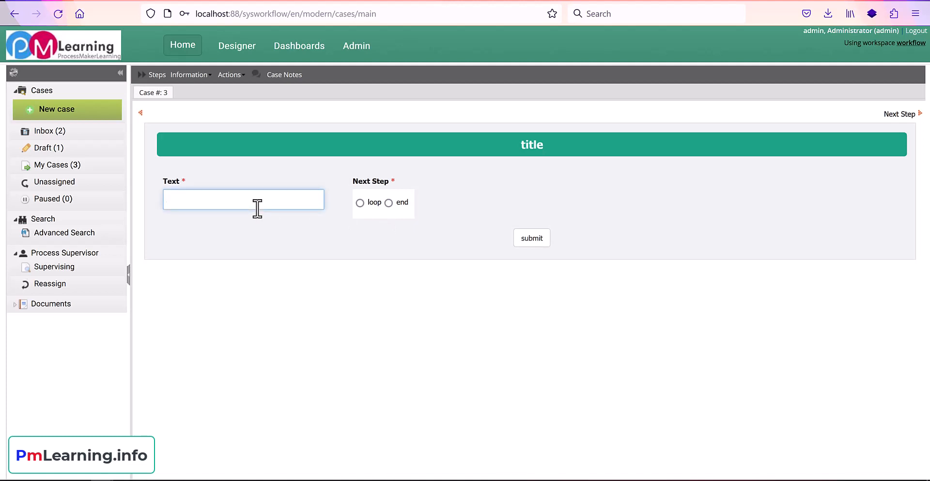
type("Auto routing test")
left_click(388, 202)
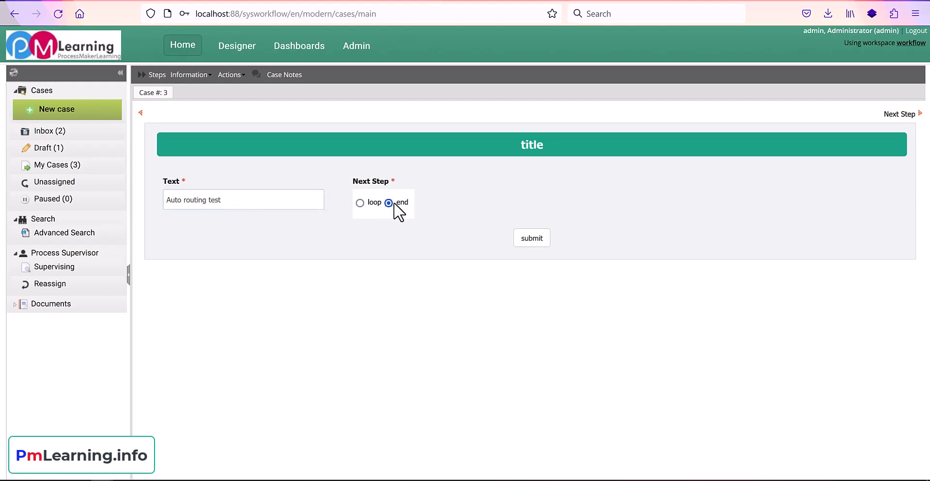
left_click(532, 238)
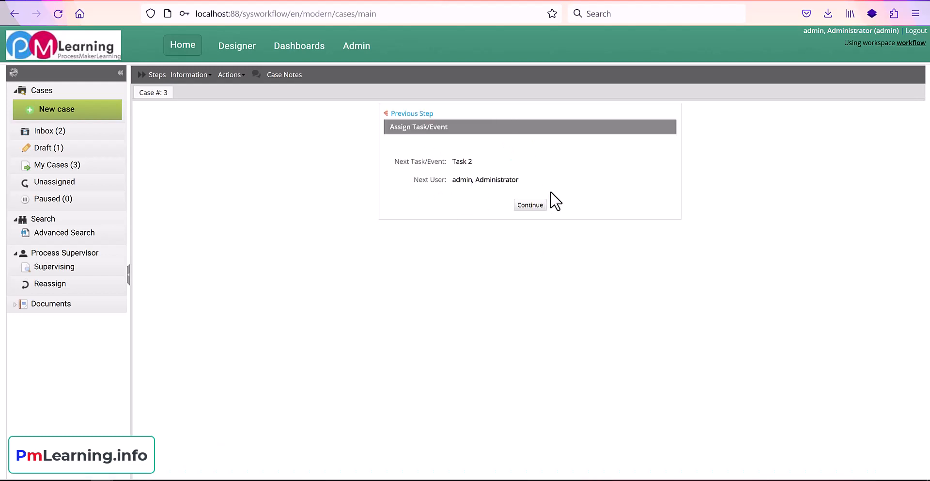
left_click(529, 207)
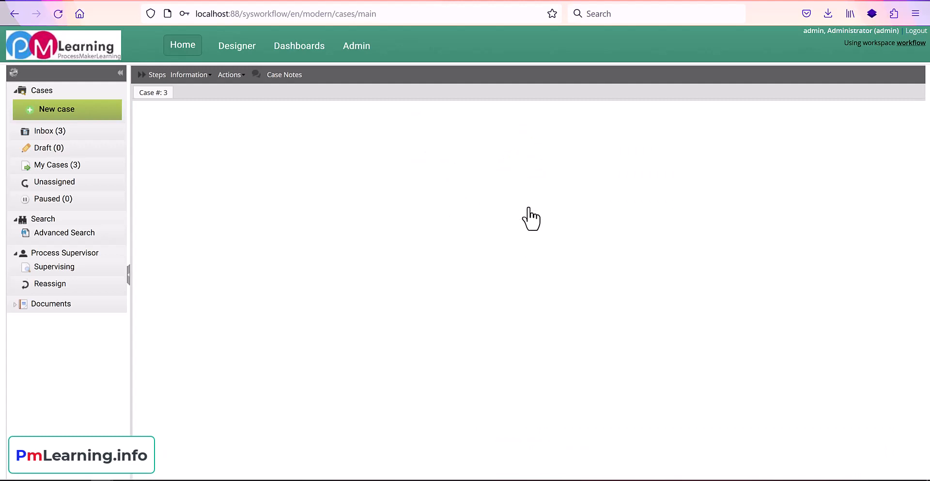
Step: Check case 3's due date in the Inbox, and open the case to view its Text and Next Step values
left_click(49, 135)
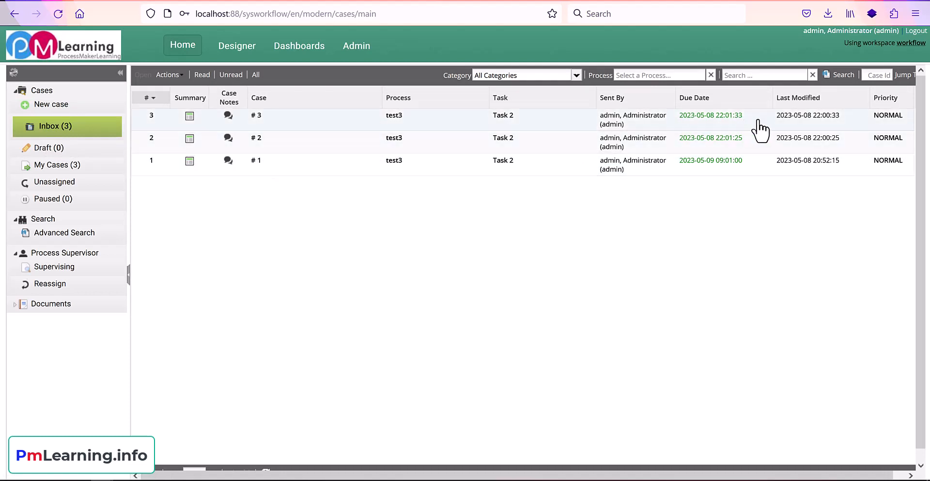
left_click(731, 122)
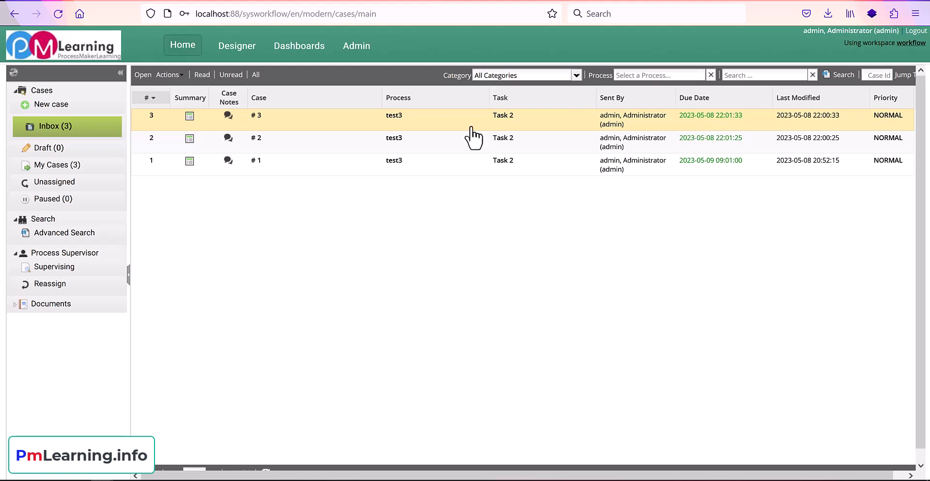
left_click(68, 126)
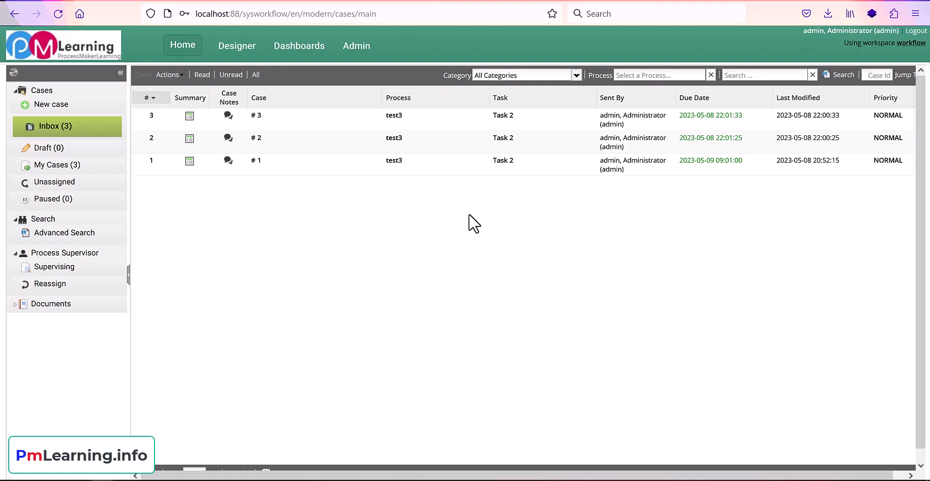
double_click(526, 125)
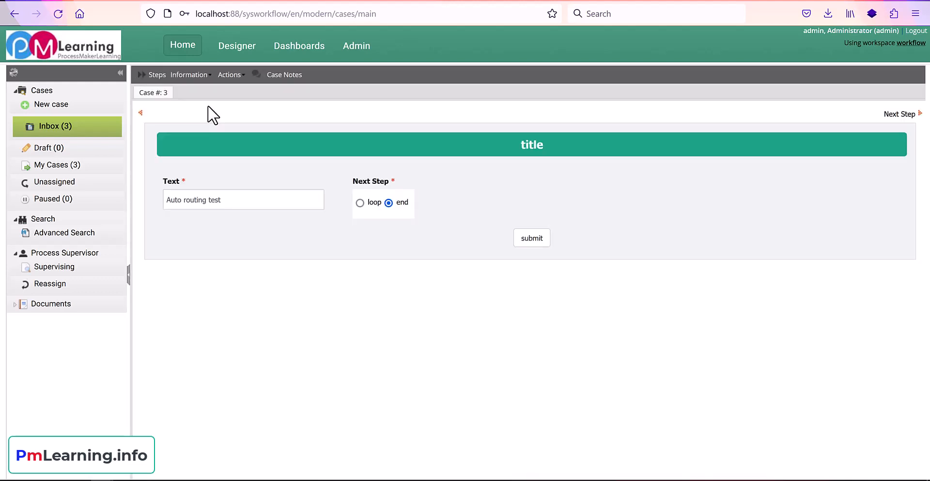
Step: Return to the Inbox and refresh it to check case 3's due date and last modified time for automatic routing
left_click(73, 127)
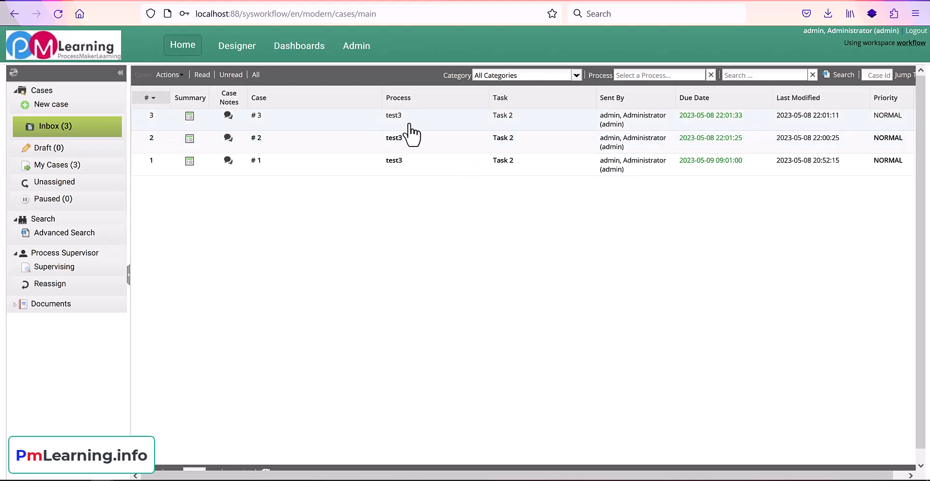
left_click(69, 129)
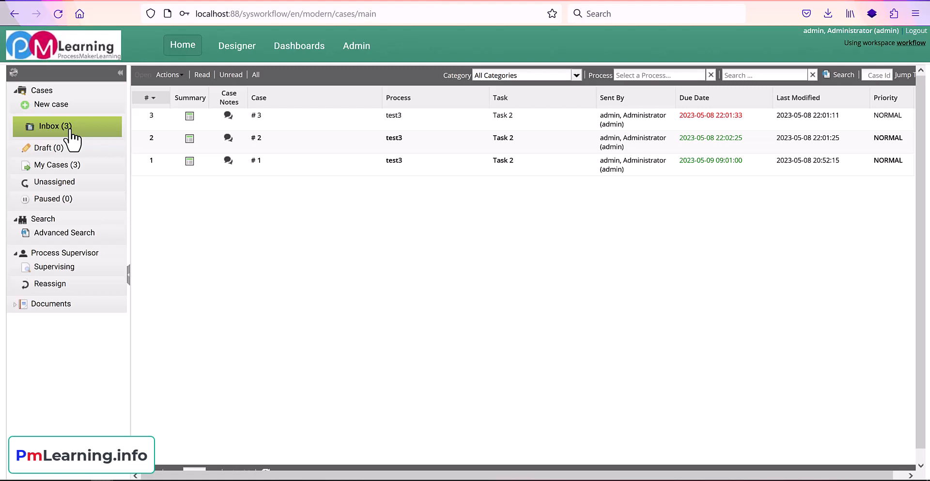
left_click(71, 131)
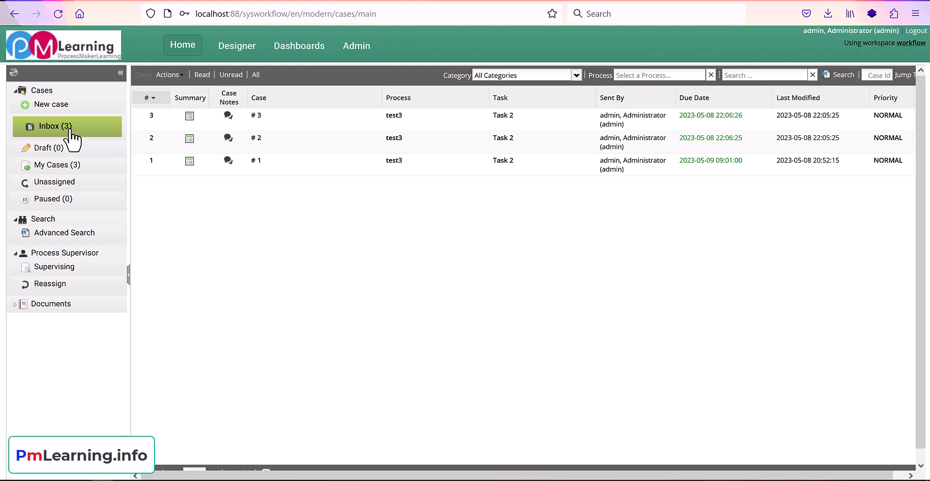